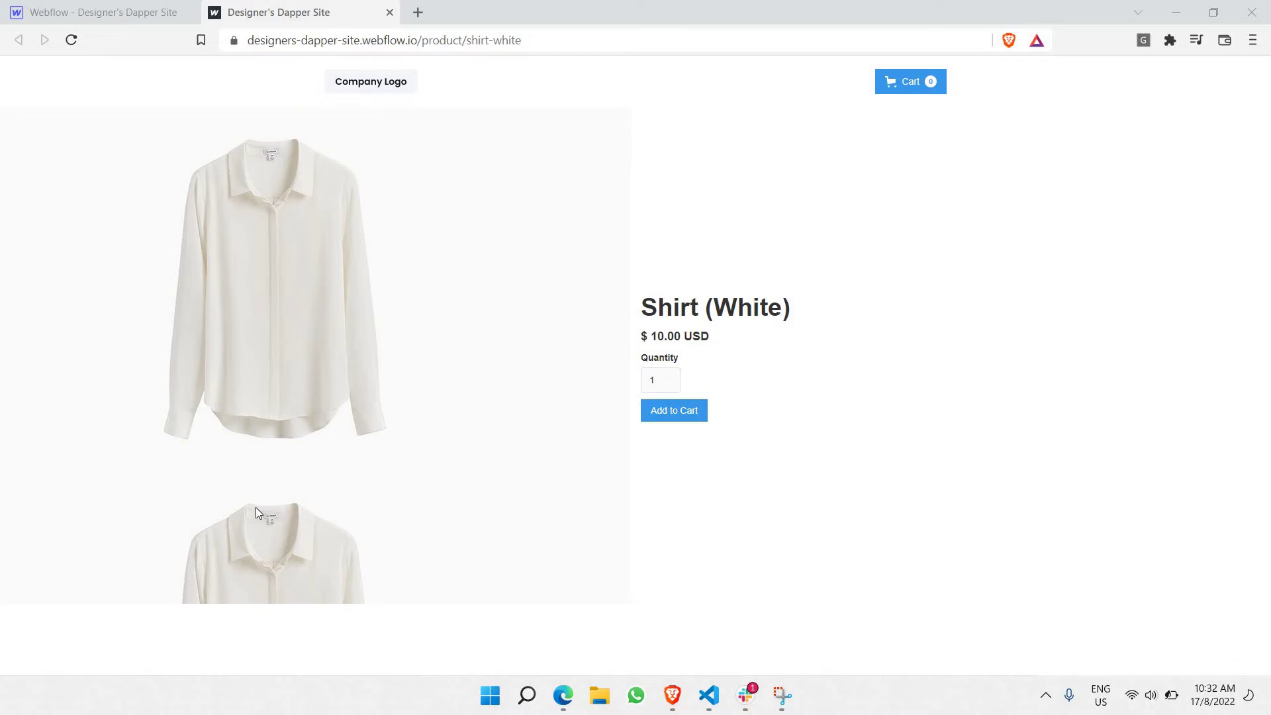
# - Switch to the Webflow Designer and open the Shirt (White) product for editing from the store's product list
pyautogui.click(123, 10)
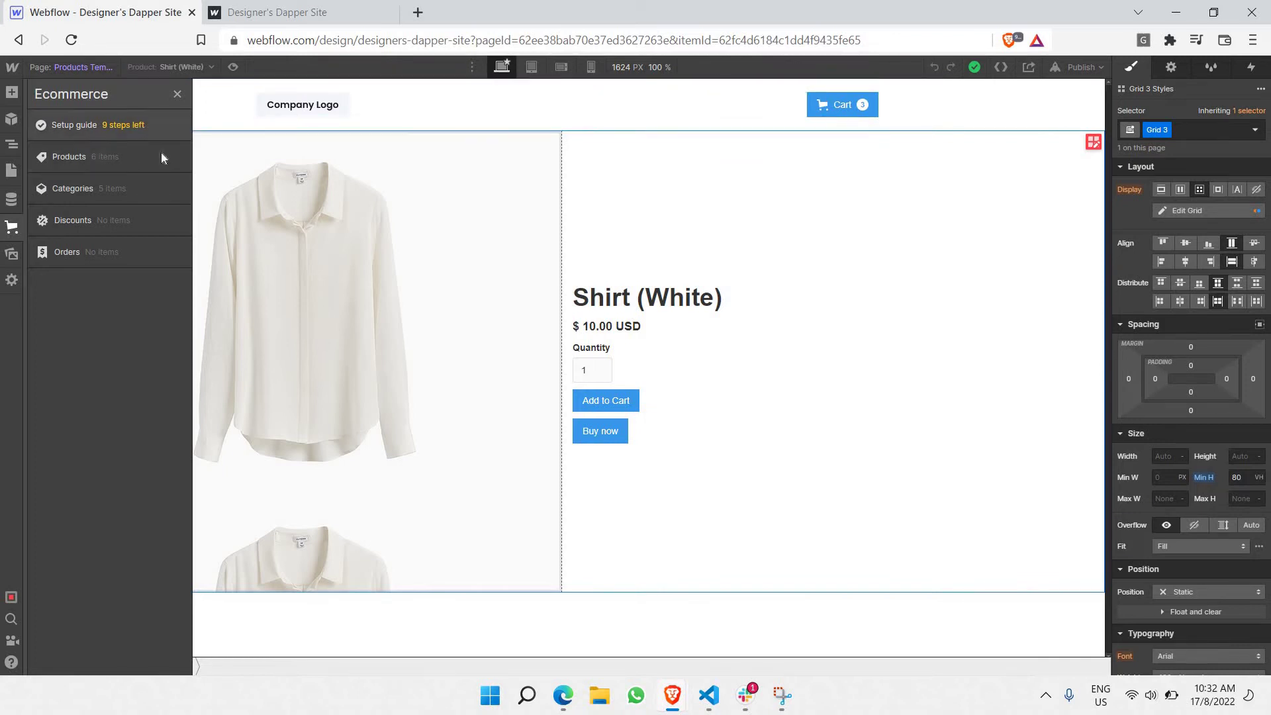
pyautogui.click(145, 157)
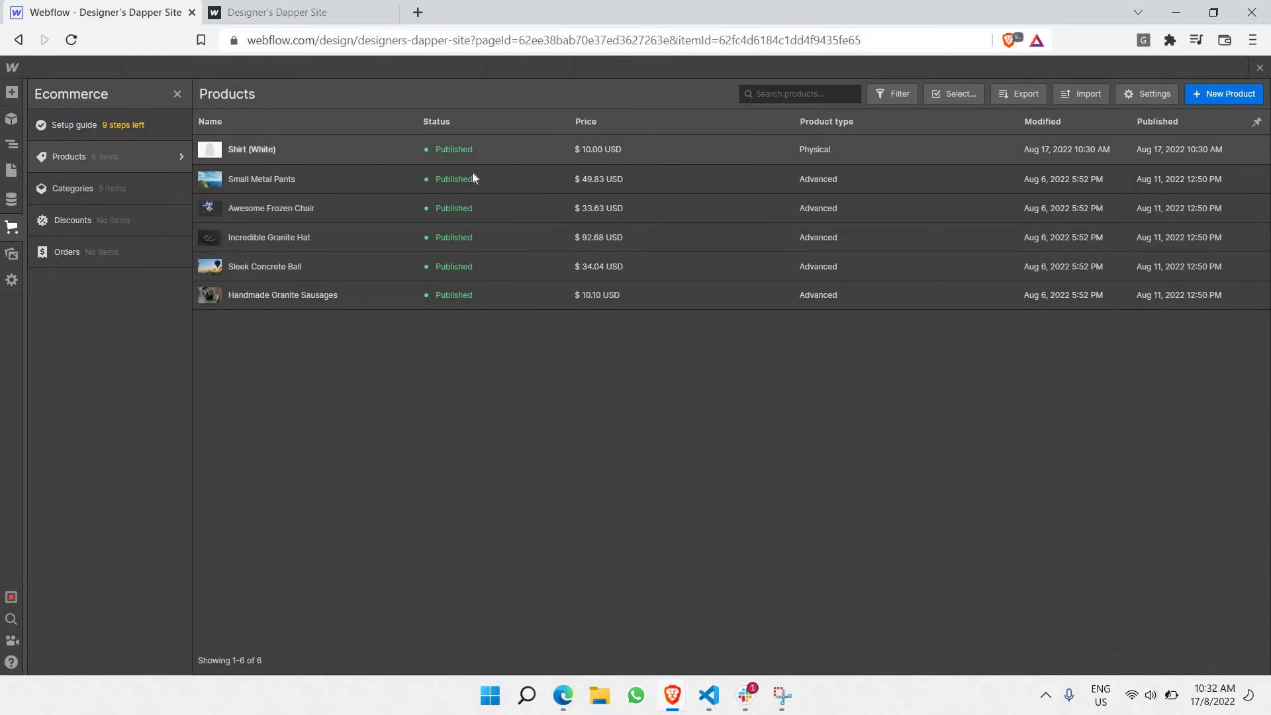
pyautogui.click(284, 142)
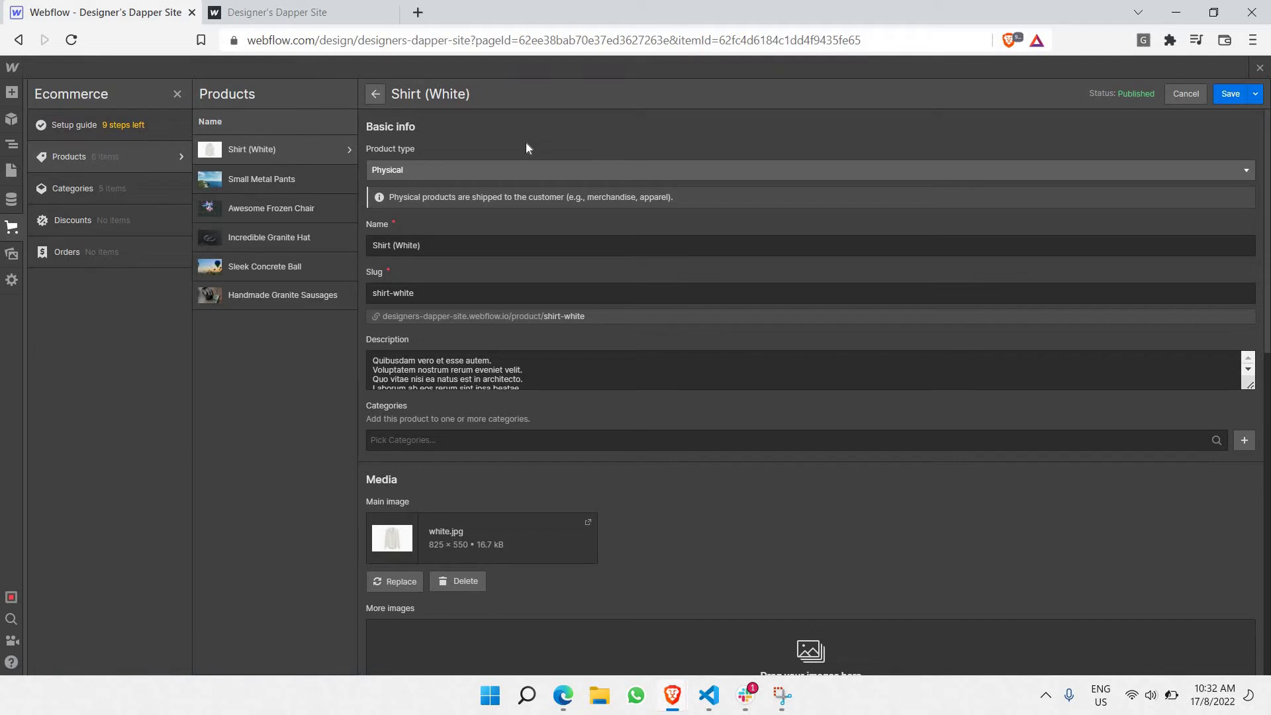
pyautogui.hotkey('ctrl', '+')
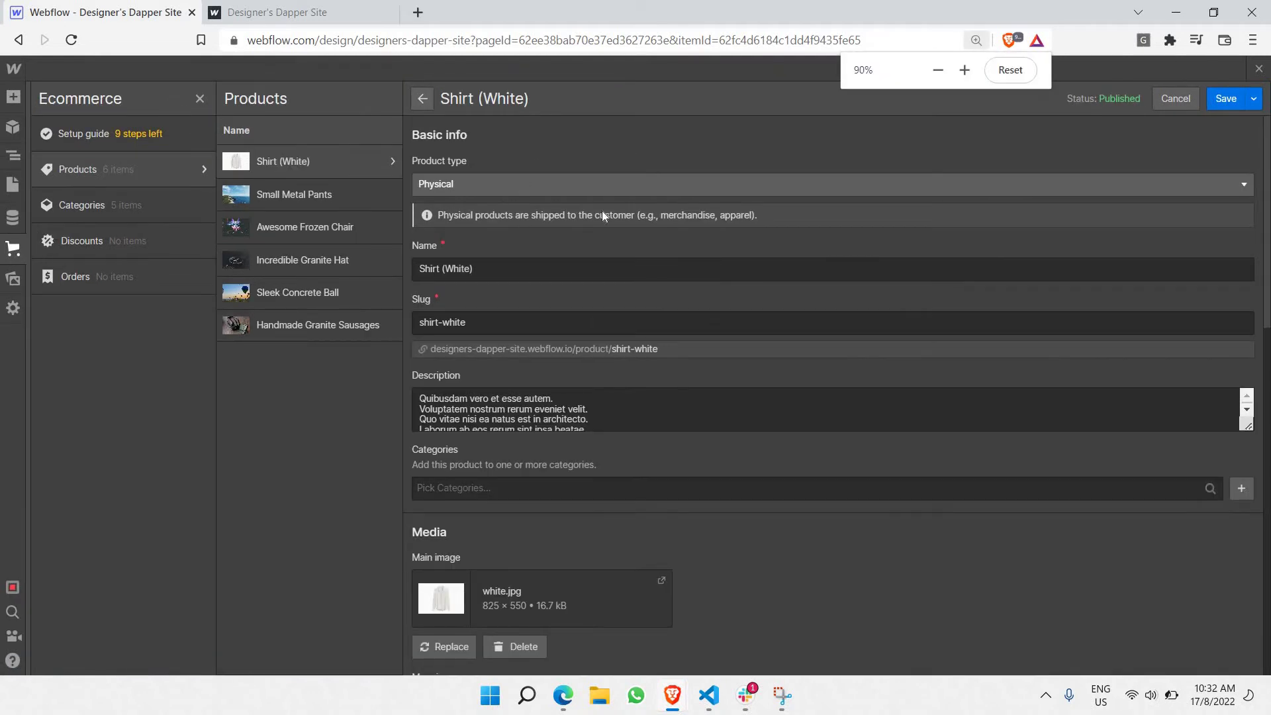
# - Add a new option set named Size to the Shirt (White) product
pyautogui.scroll(-5, 606, 225)
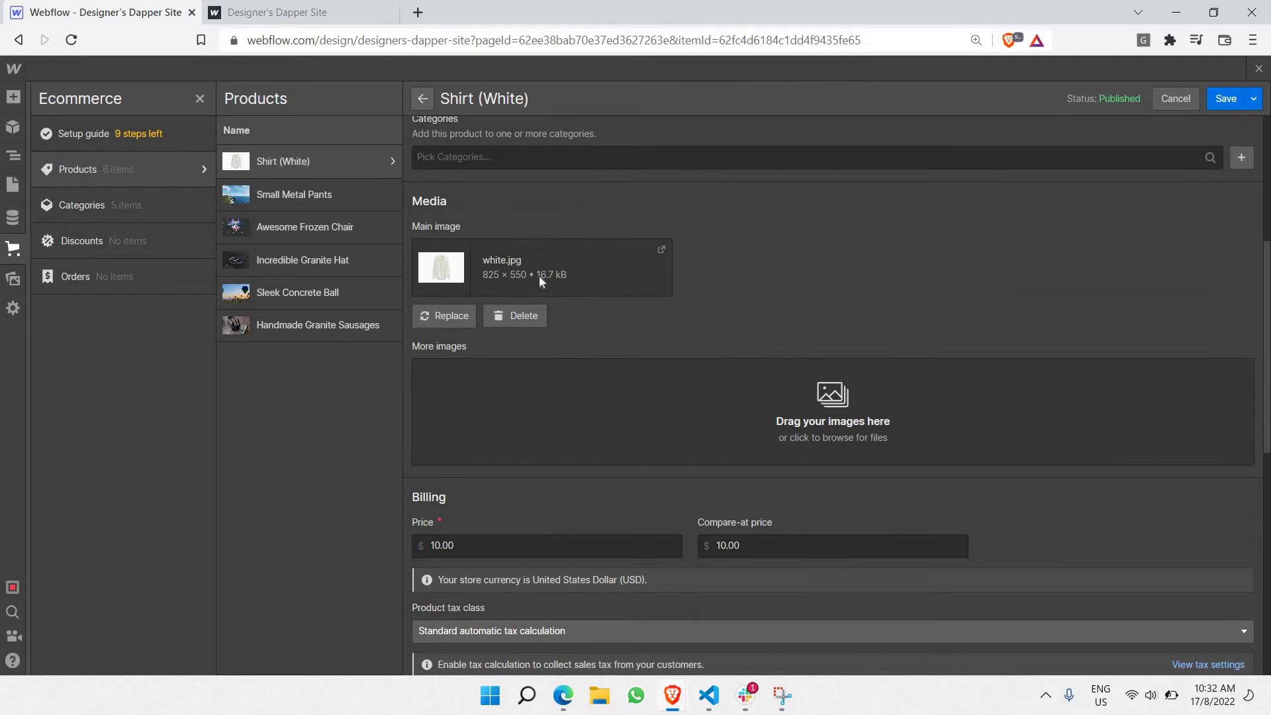
pyautogui.scroll(-4, 665, 279)
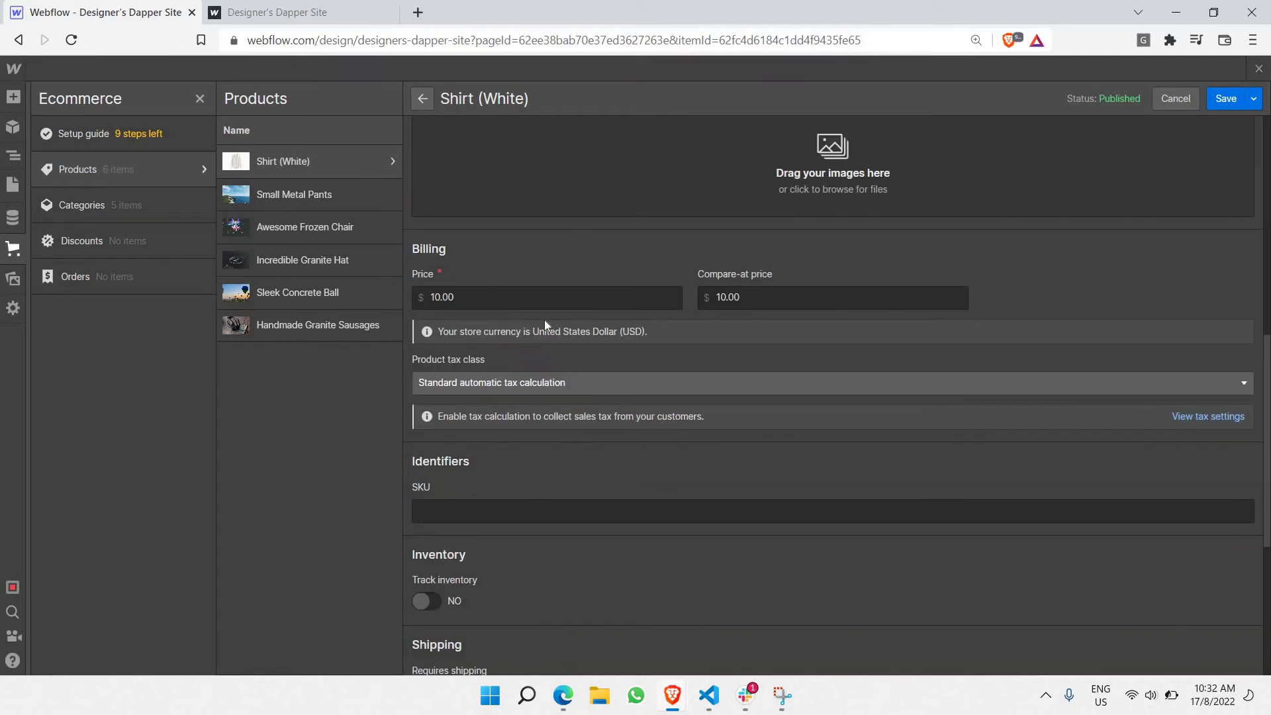
pyautogui.scroll(-4, 547, 321)
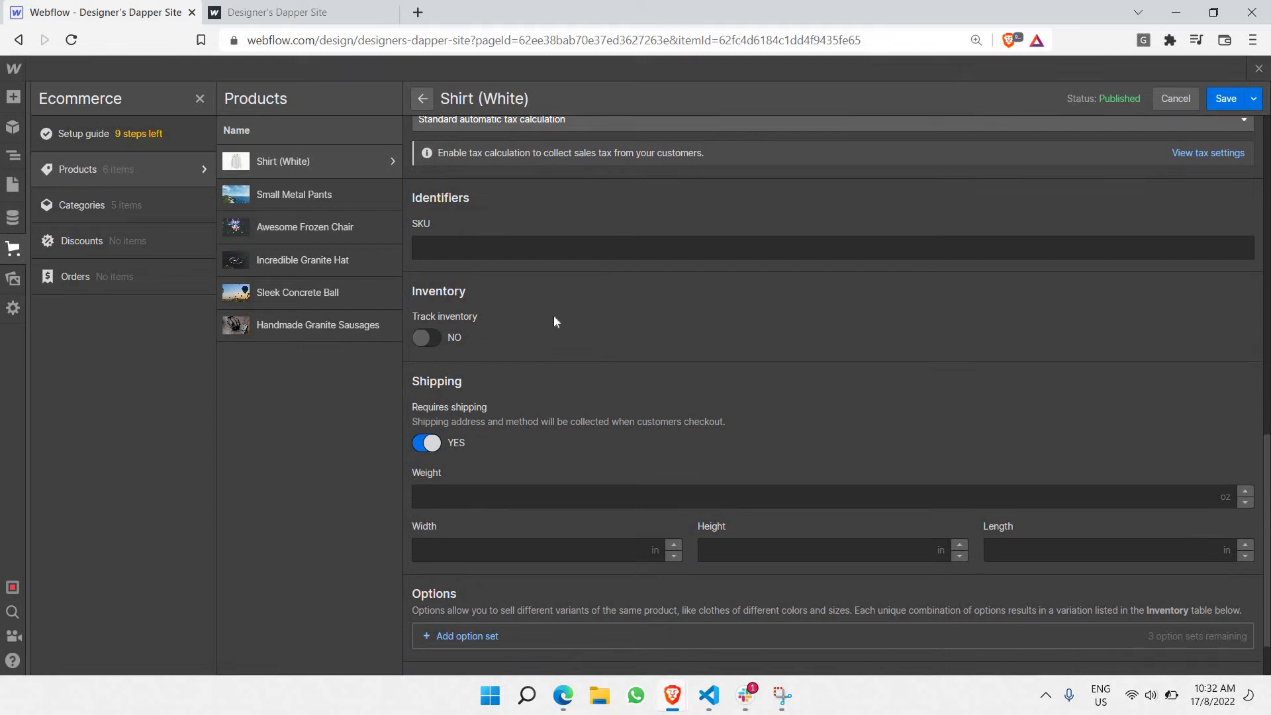
pyautogui.scroll(-1, 553, 322)
pyautogui.scroll(4, 471, 241)
pyautogui.scroll(-4, 479, 325)
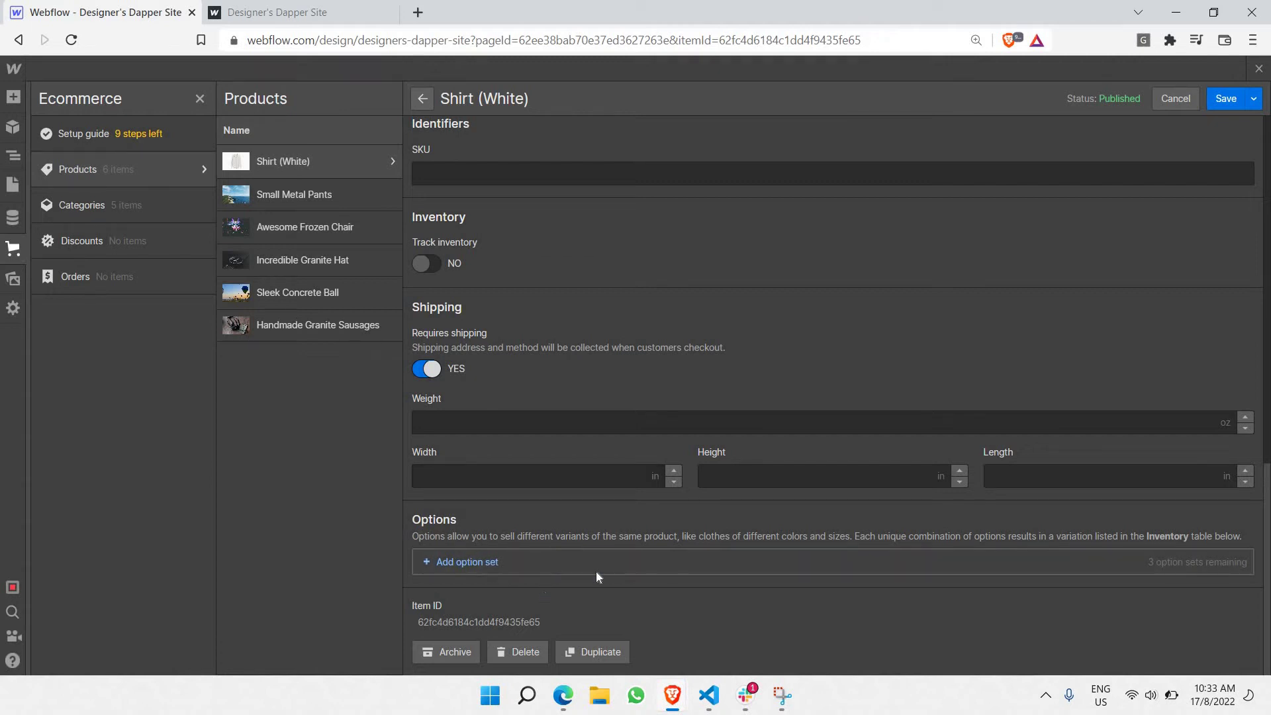
pyautogui.click(456, 566)
pyautogui.scroll(-2, 506, 488)
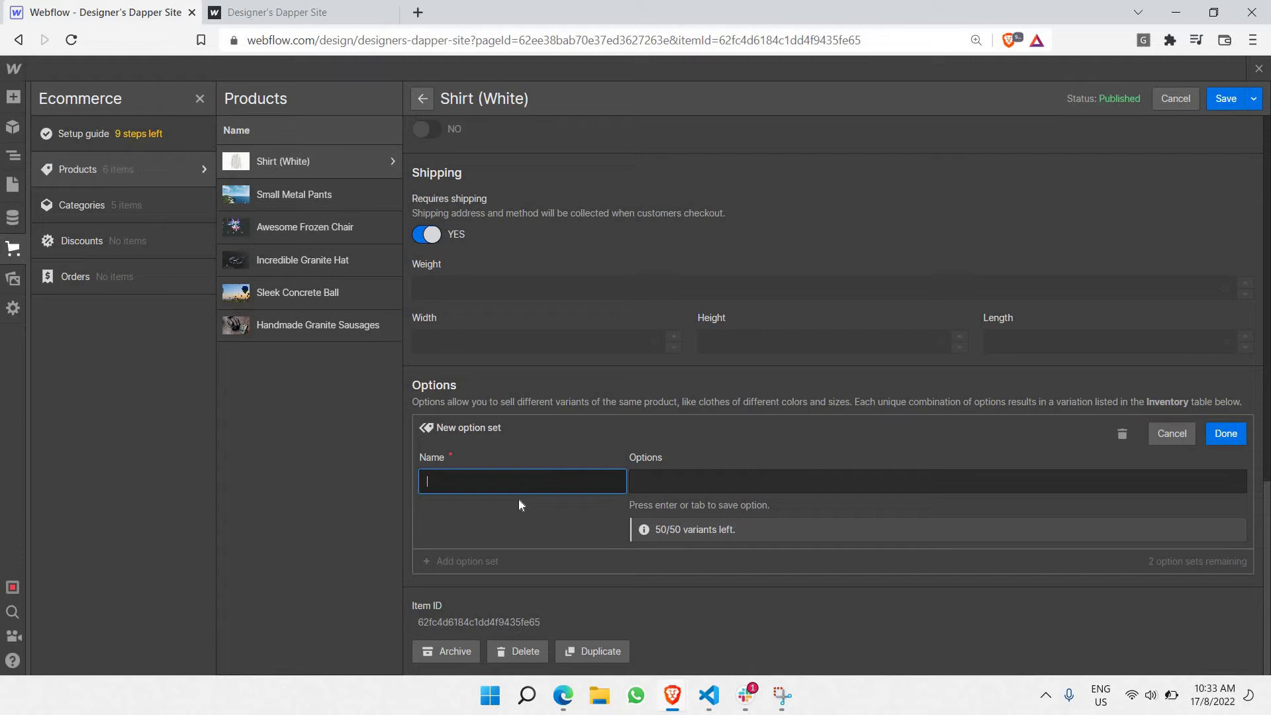
pyautogui.write('Sizw')
pyautogui.press('BackSpace')
pyautogui.write('e')
# - Enter S, M and L as the Size options and complete the option set
pyautogui.click(662, 483)
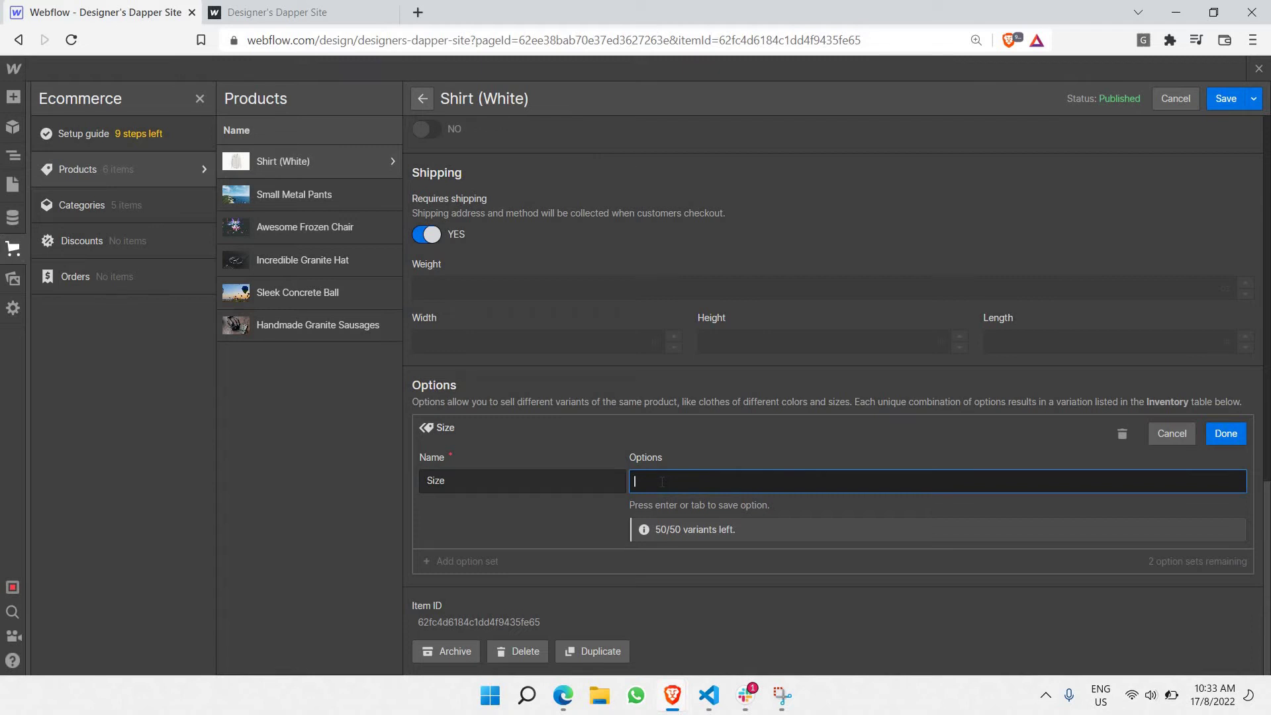
pyautogui.write('S')
pyautogui.press('Return')
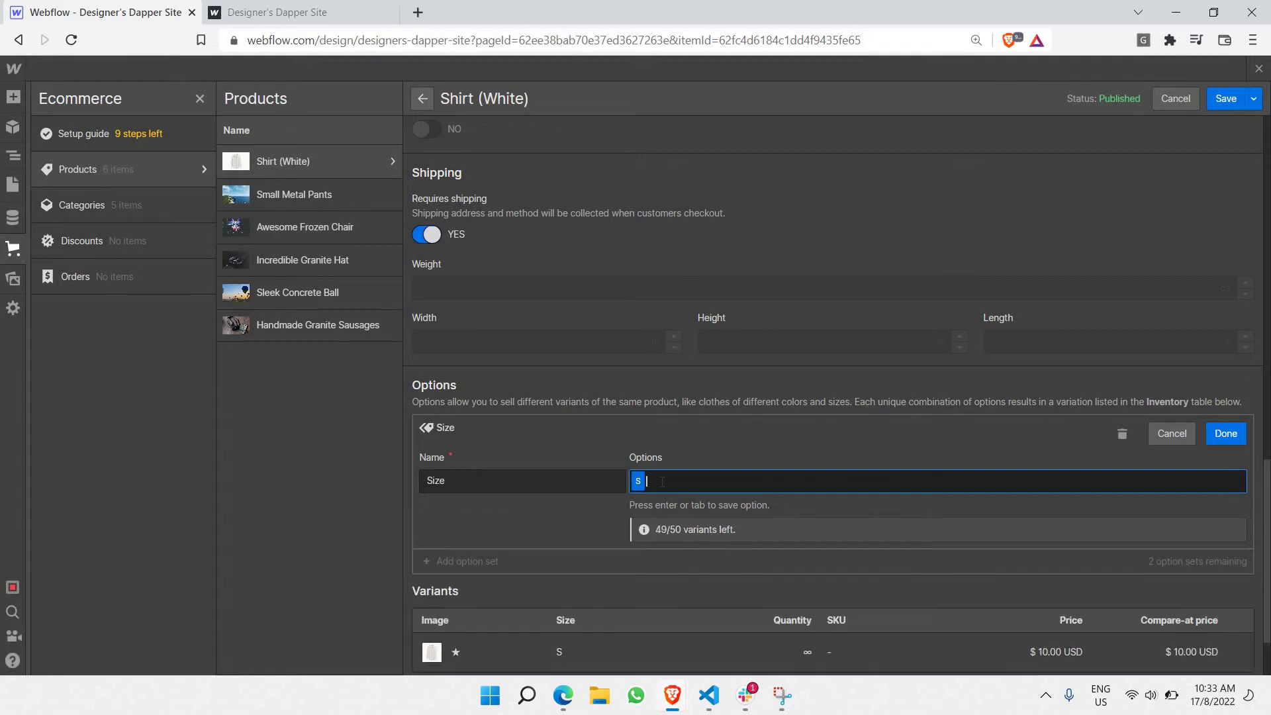
pyautogui.write('M')
pyautogui.press('Return')
pyautogui.write('L')
pyautogui.press('Return')
pyautogui.press('BackSpace')
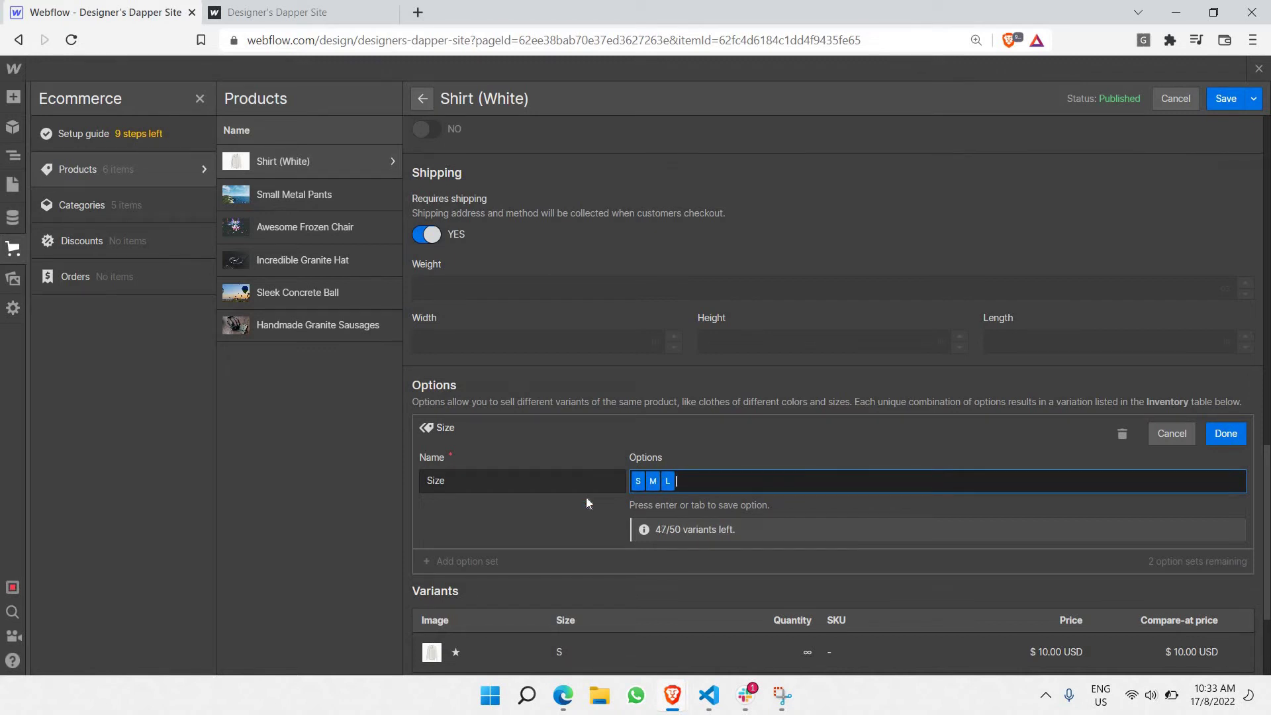
pyautogui.scroll(-3, 641, 435)
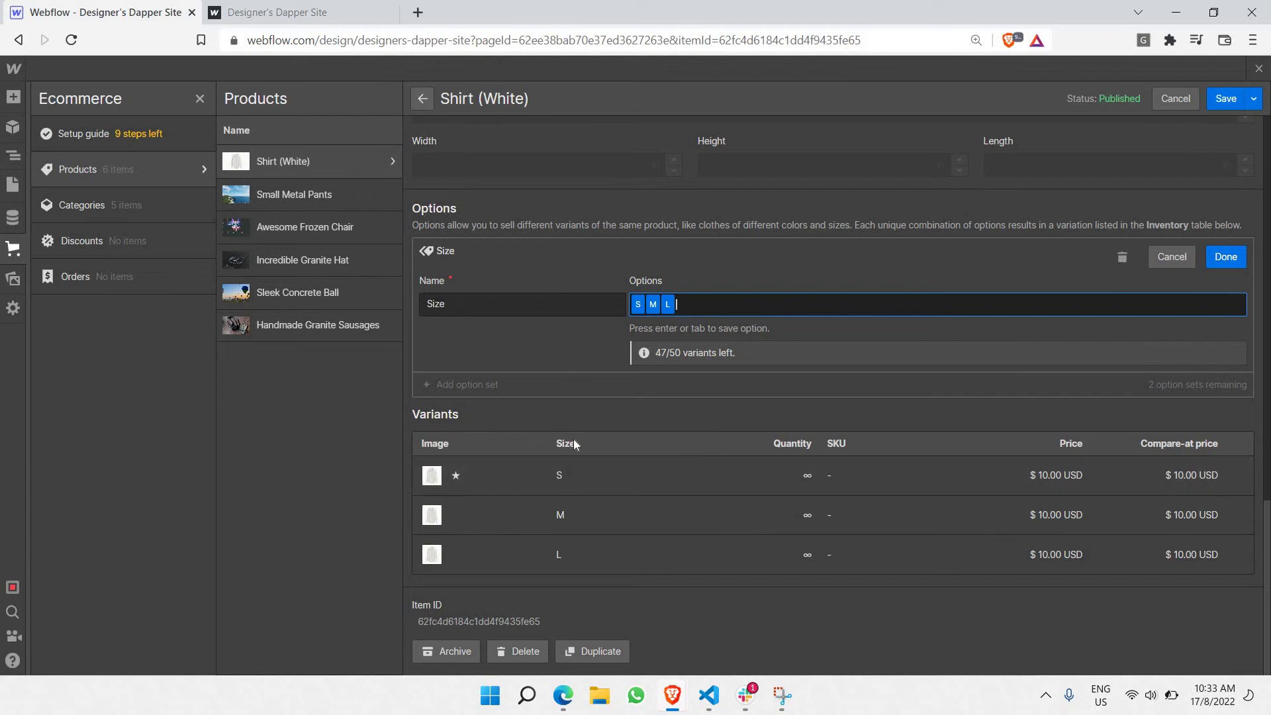
pyautogui.click(1226, 257)
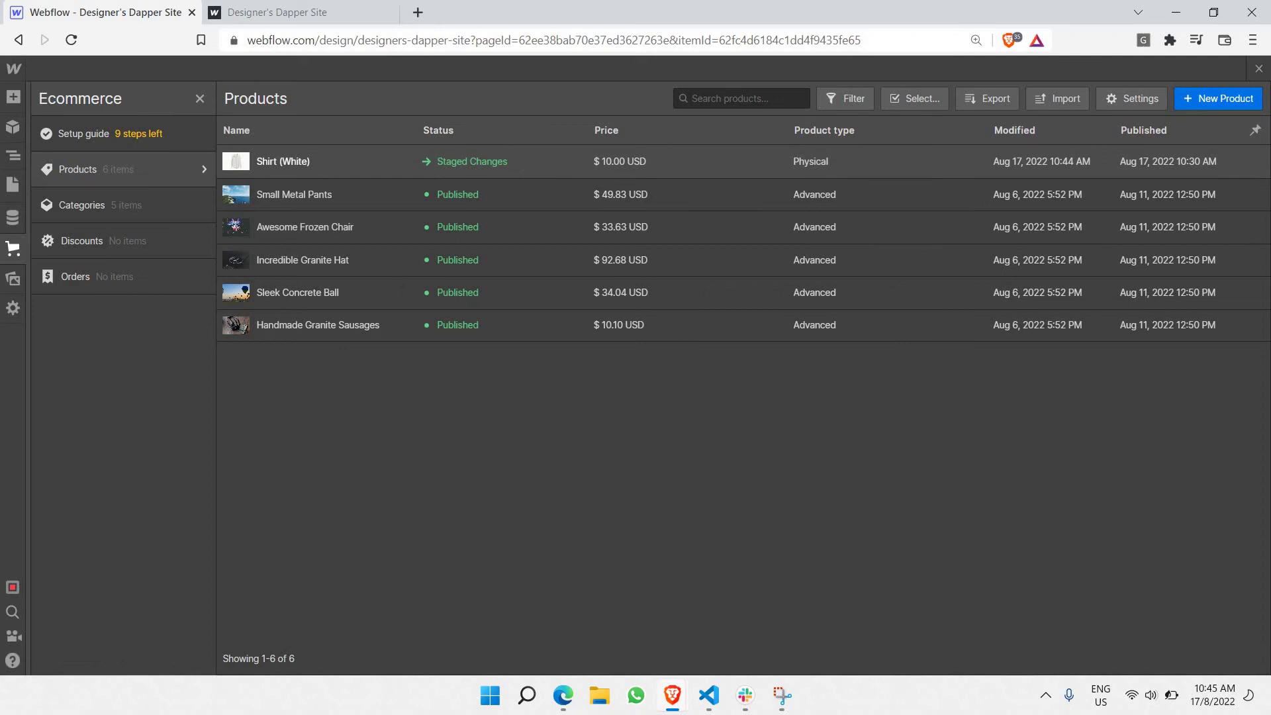
# - Publish the staged changes of the Shirt (White) product to the live site
pyautogui.click(518, 158)
pyautogui.click(1253, 98)
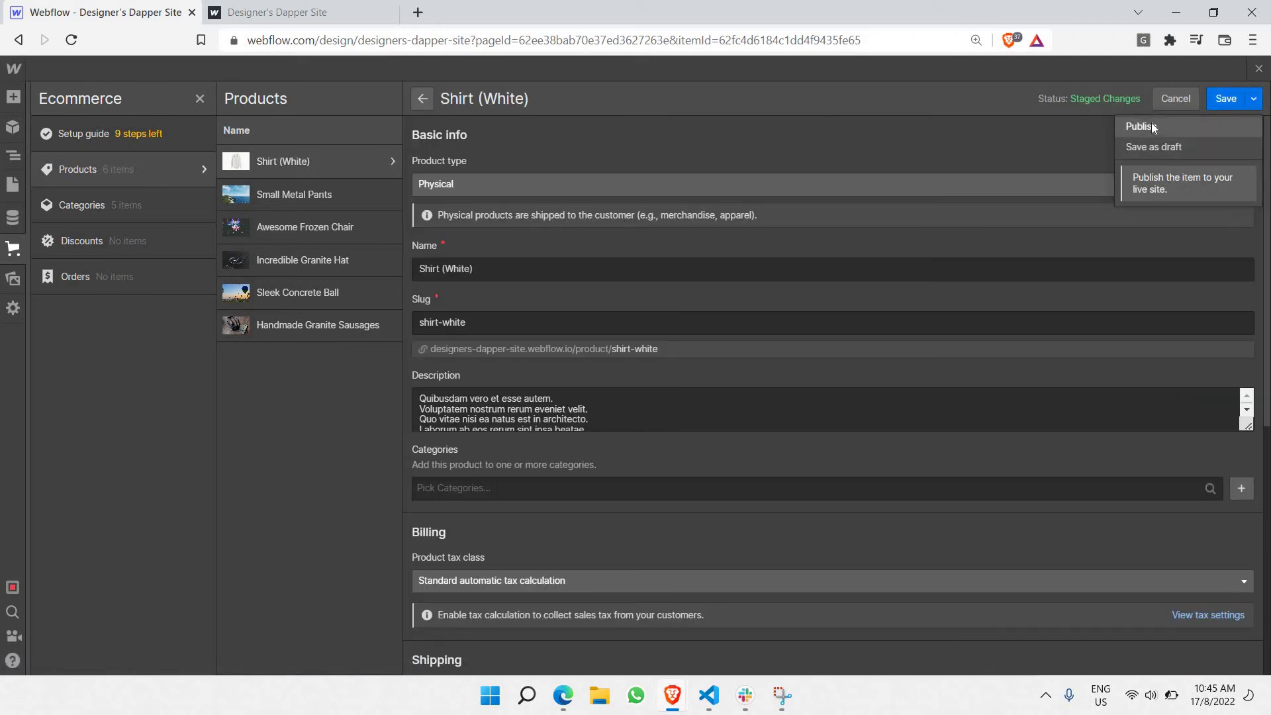
pyautogui.click(1154, 129)
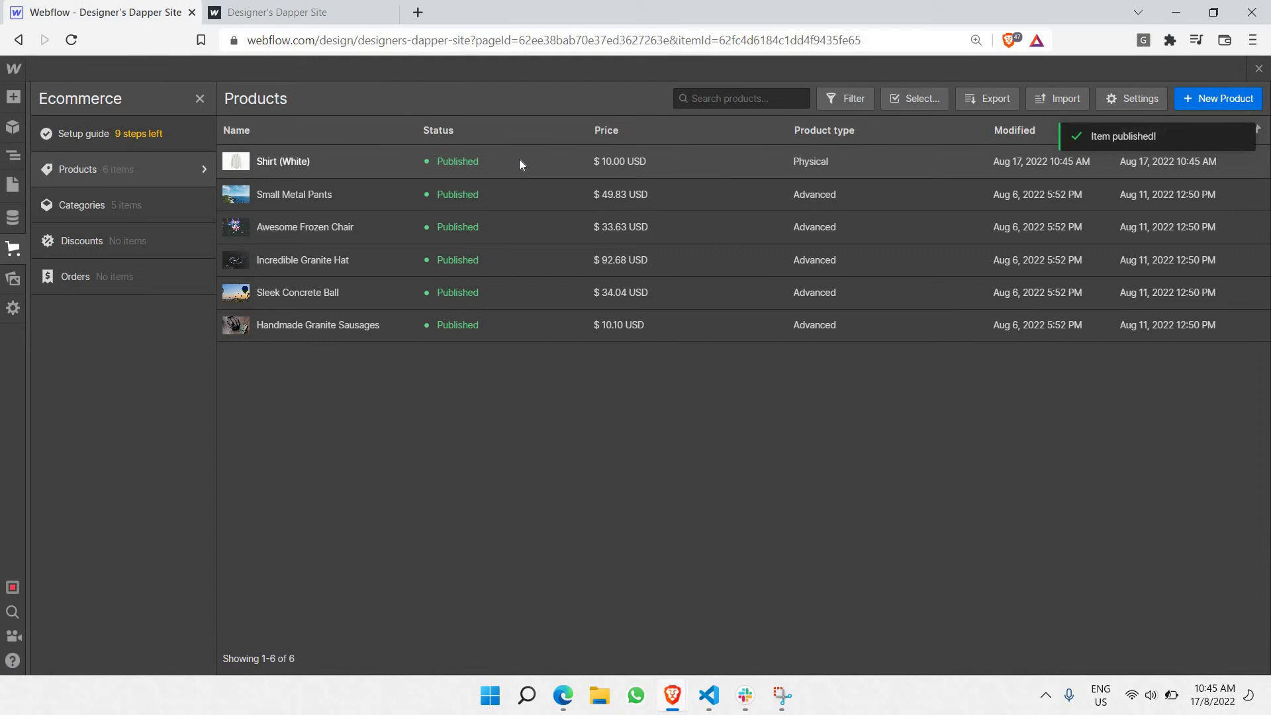
# - Return to the product template on the canvas and inspect the settings of the Size select field
pyautogui.click(296, 9)
pyautogui.hotkey('ctrl', 'Tab')
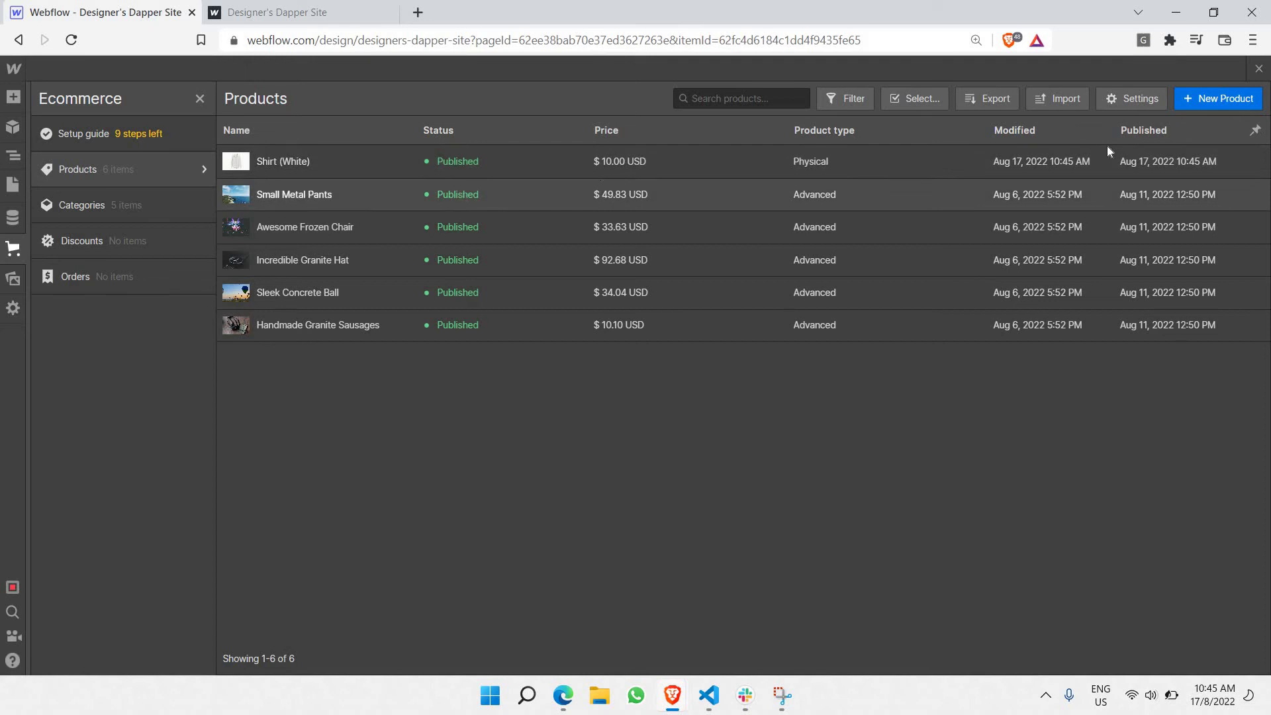
pyautogui.click(1259, 71)
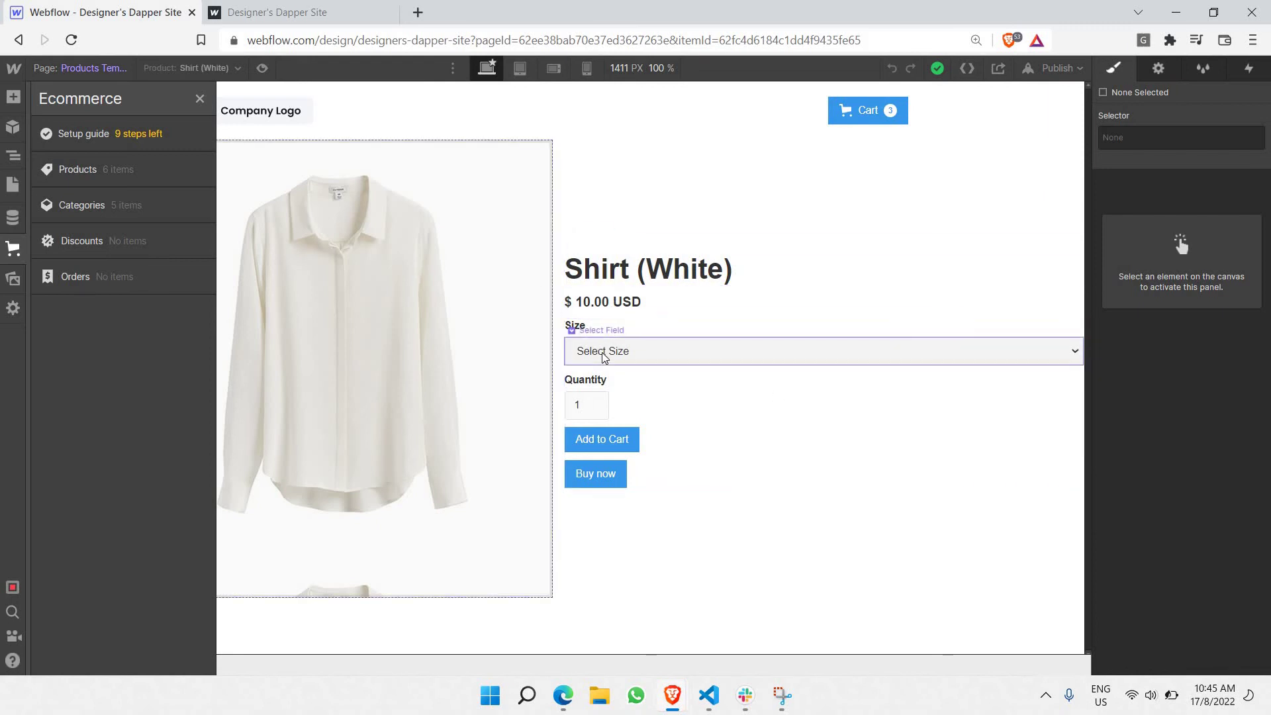
pyautogui.click(604, 355)
pyautogui.doubleClick(604, 355)
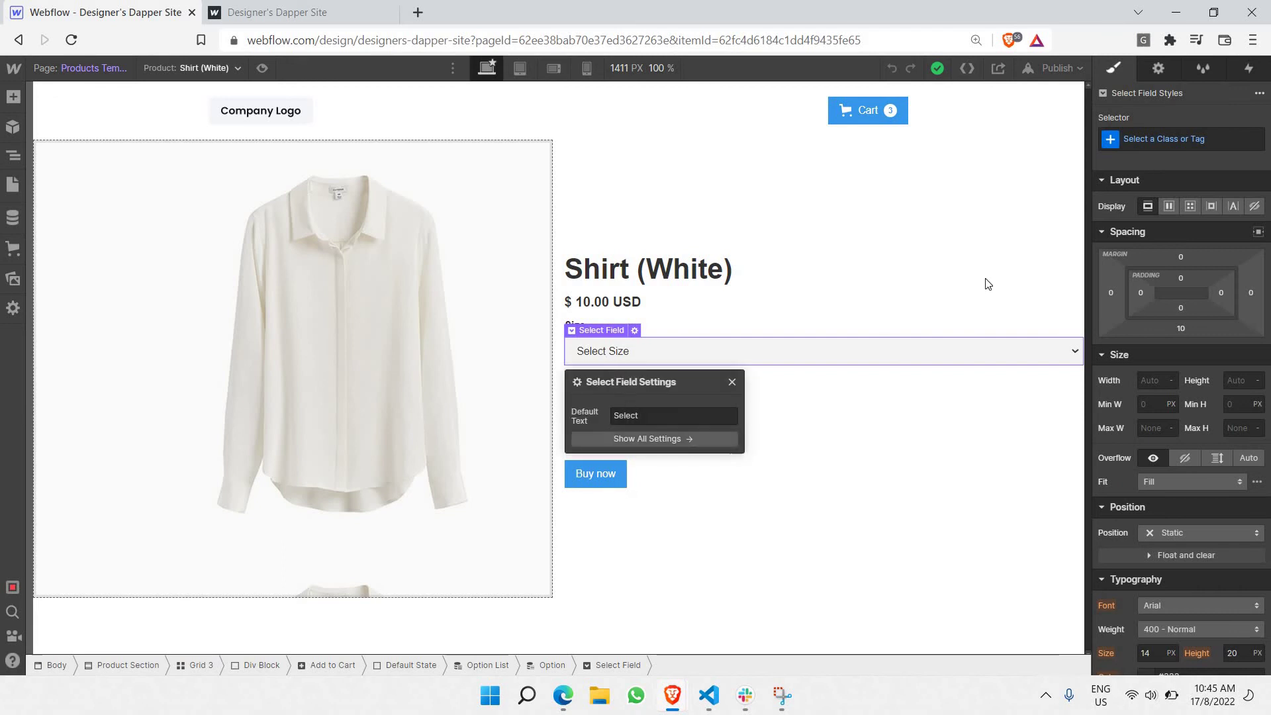
pyautogui.press('d')
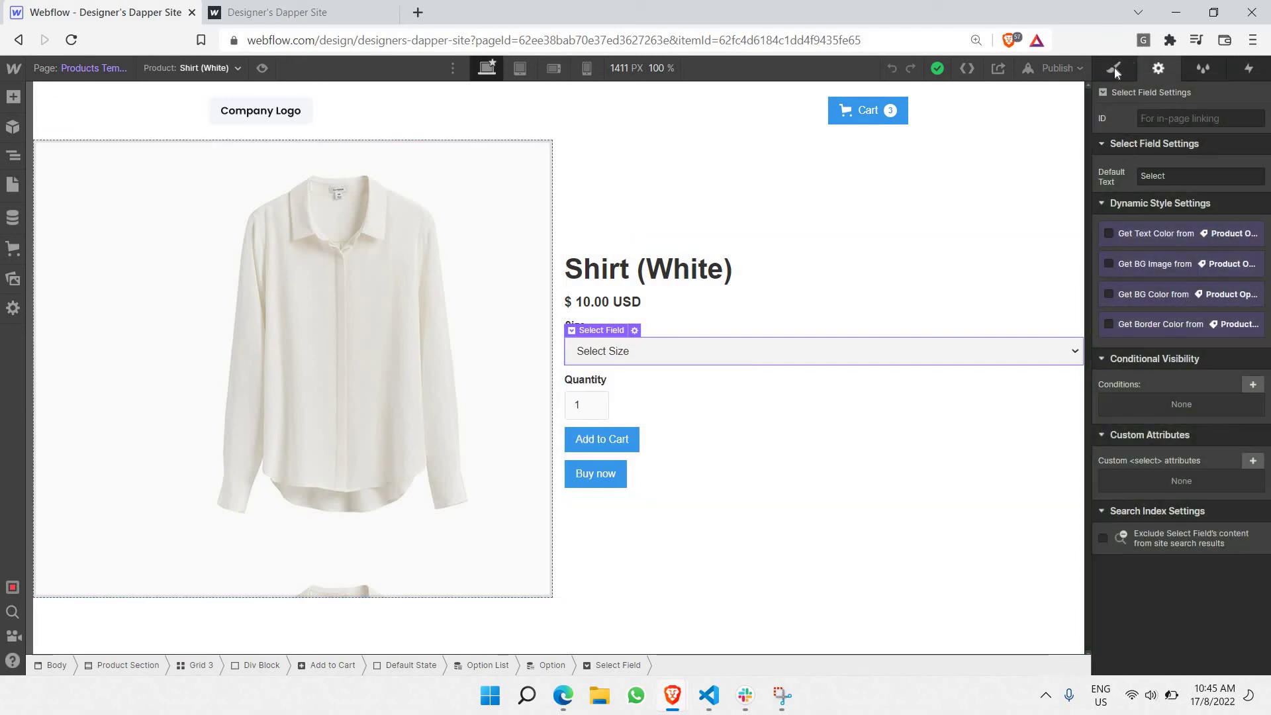
# - Publish the site to its selected webflow.io domain
pyautogui.click(1053, 68)
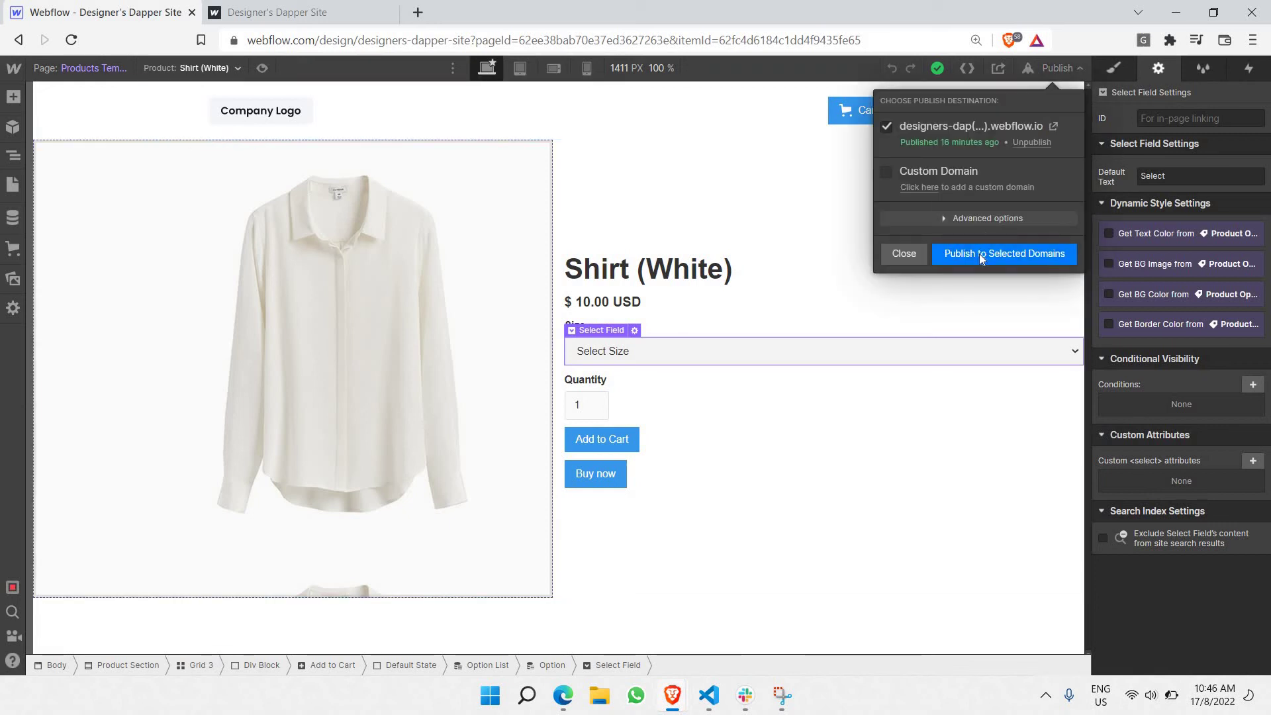
pyautogui.click(979, 253)
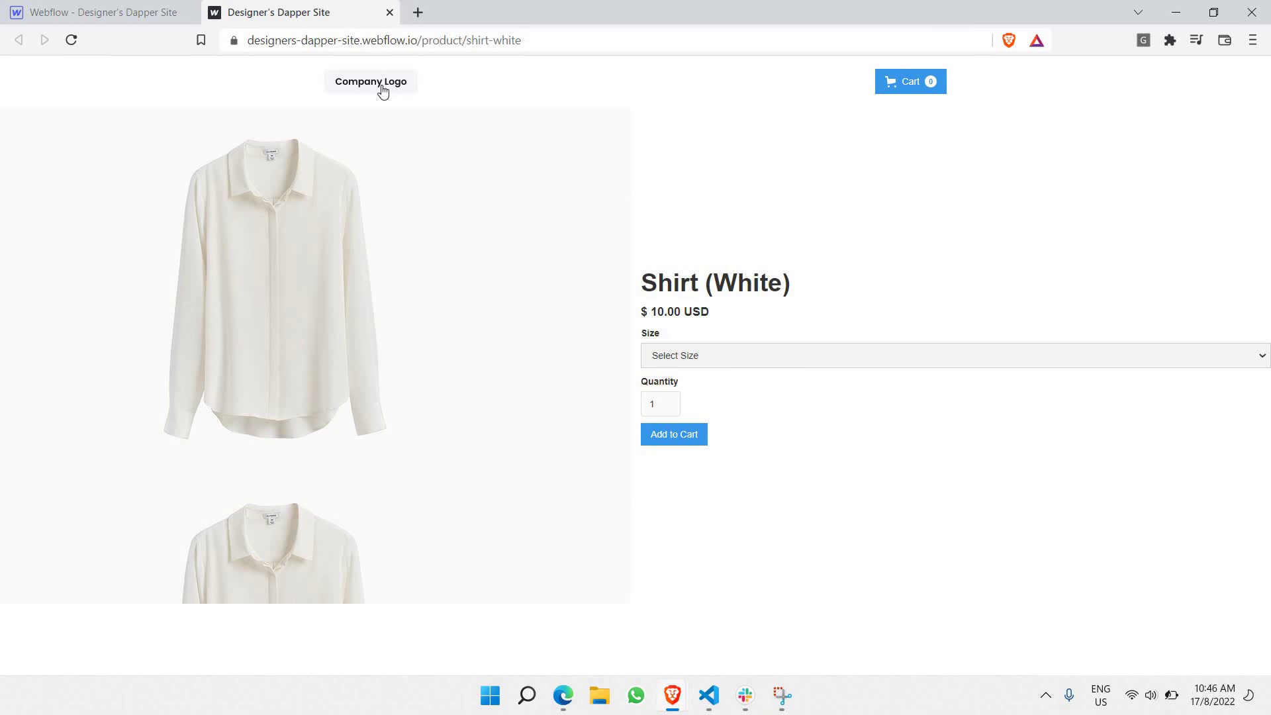
# - On the live Shirt (White) product page, choose size S and add the shirt to the cart
pyautogui.moveTo(426, 40); pyautogui.dragTo(576, 57)
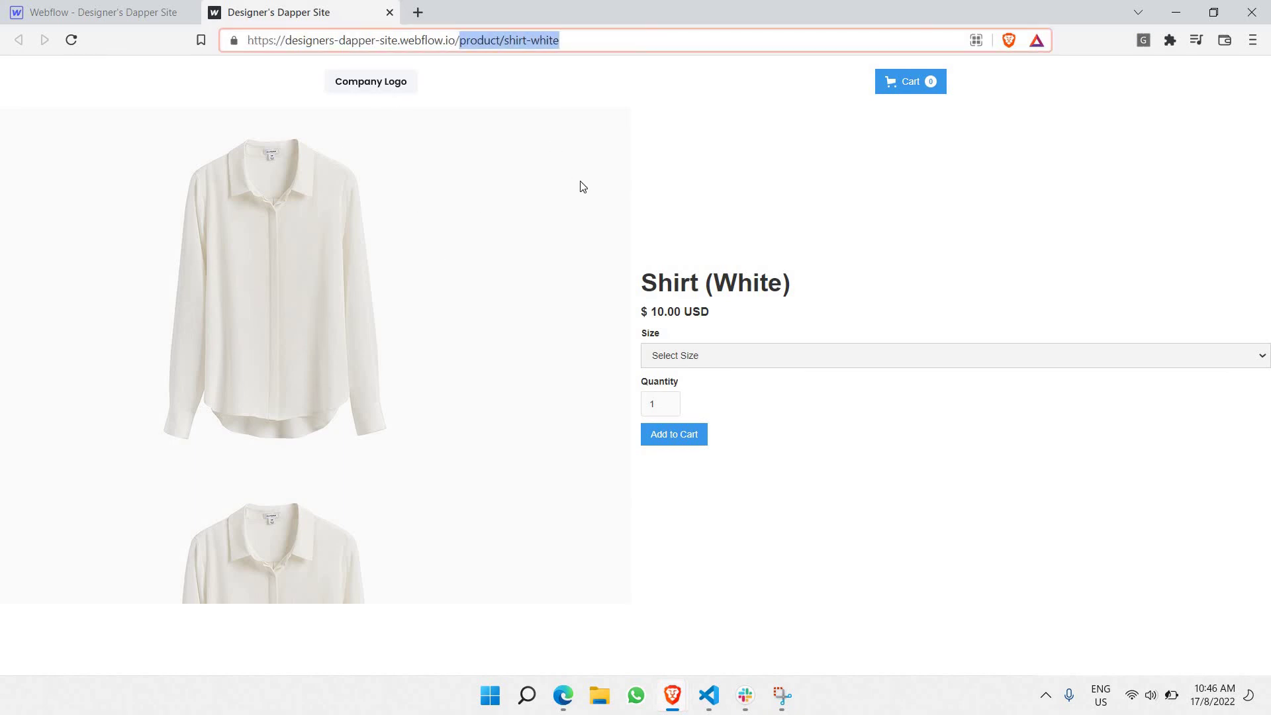
pyautogui.click(694, 357)
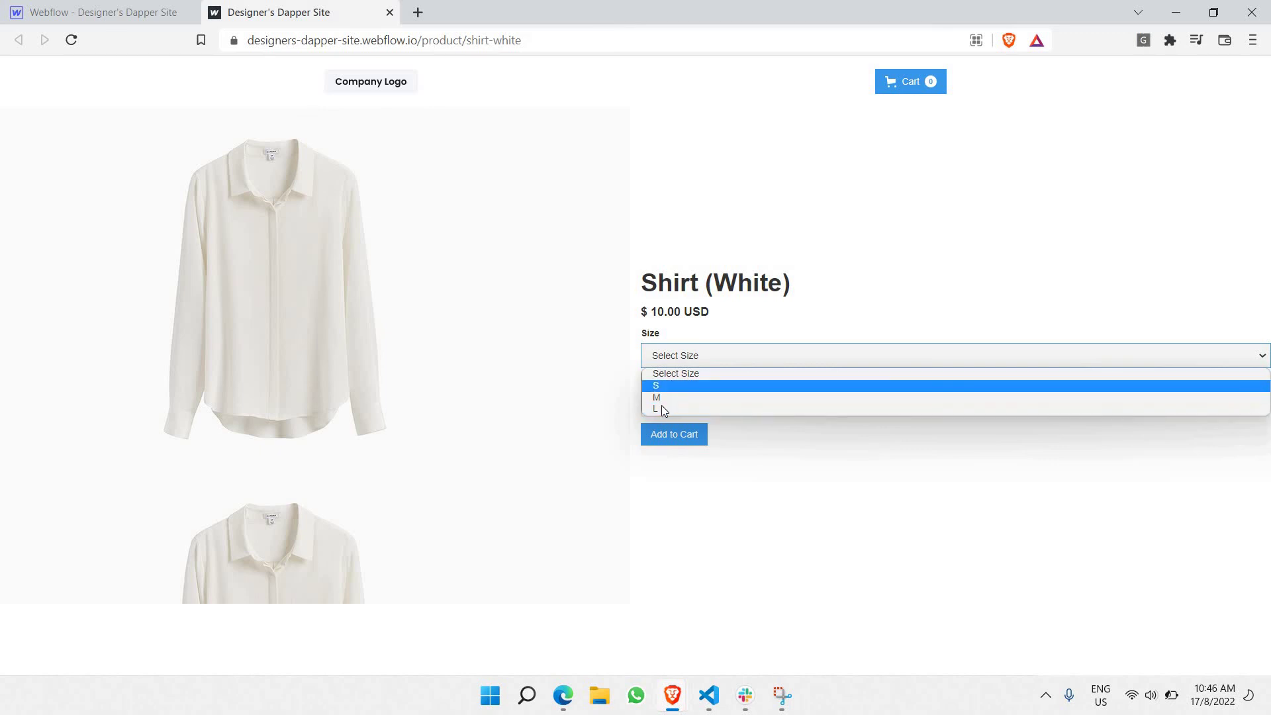
pyautogui.click(667, 386)
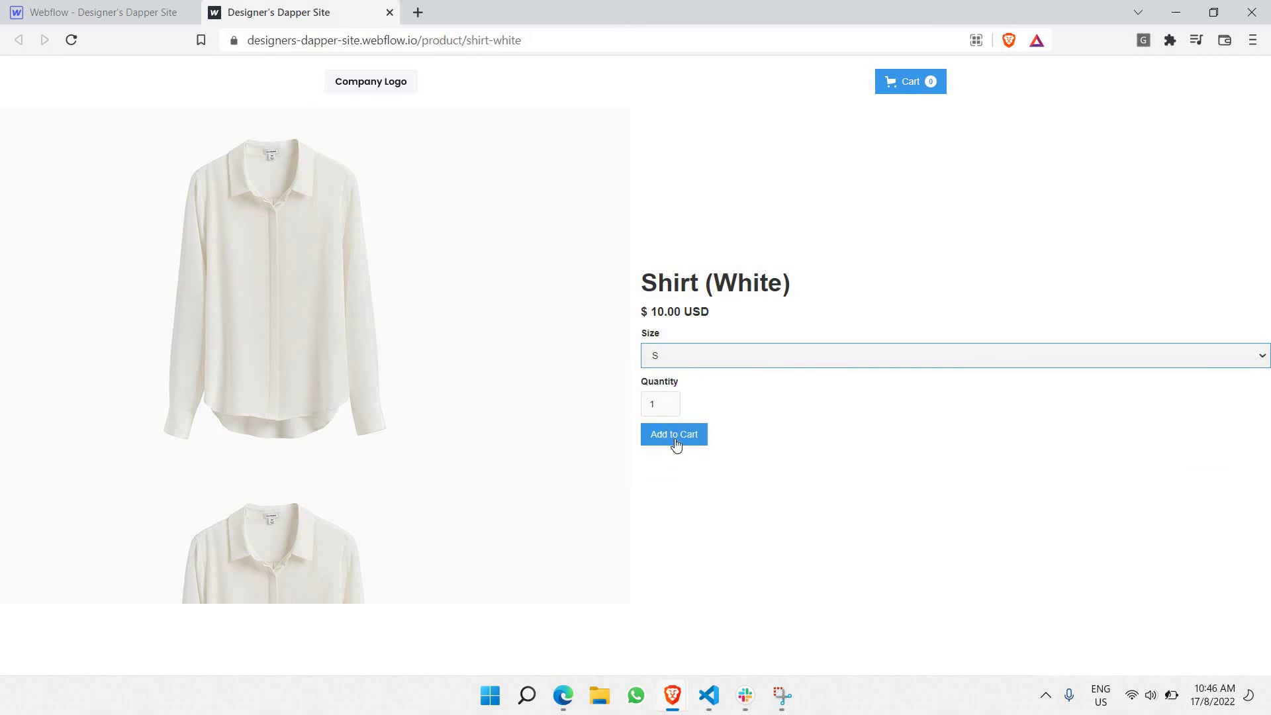
pyautogui.click(675, 437)
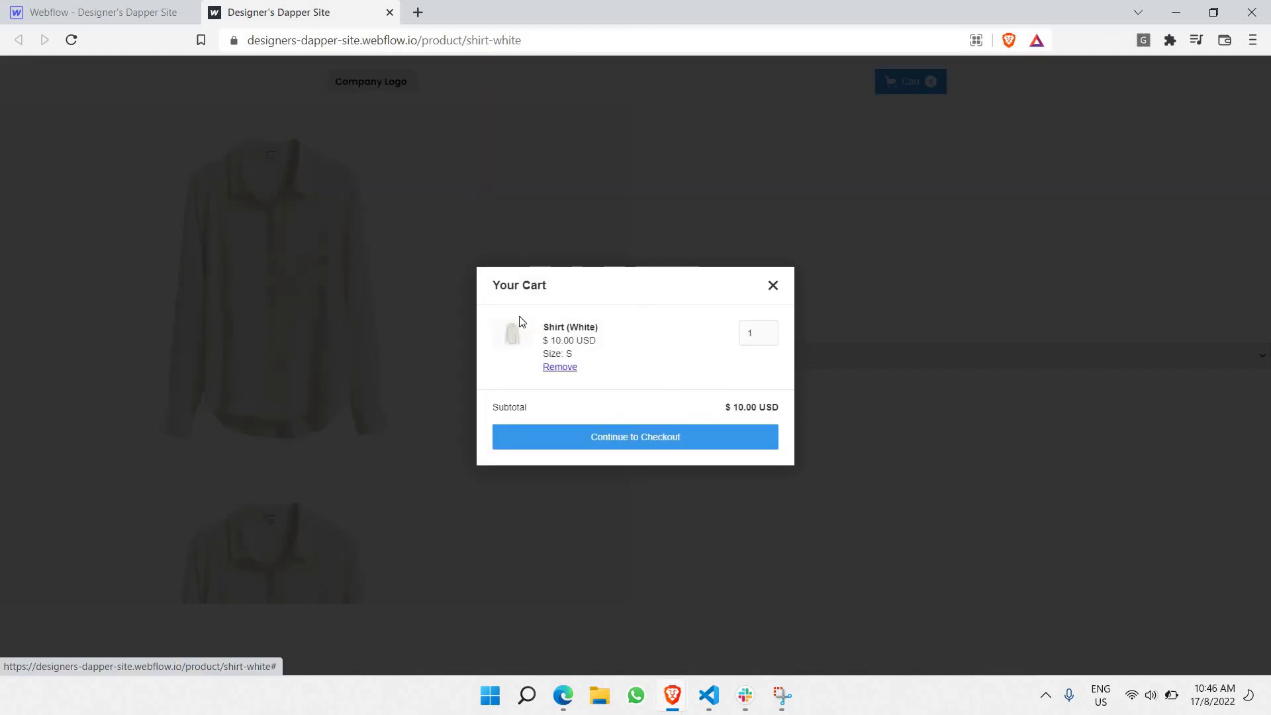
# - Check the shirt's name, price and size in the cart, then close the cart
pyautogui.moveTo(543, 326); pyautogui.dragTo(602, 355)
pyautogui.click(644, 355)
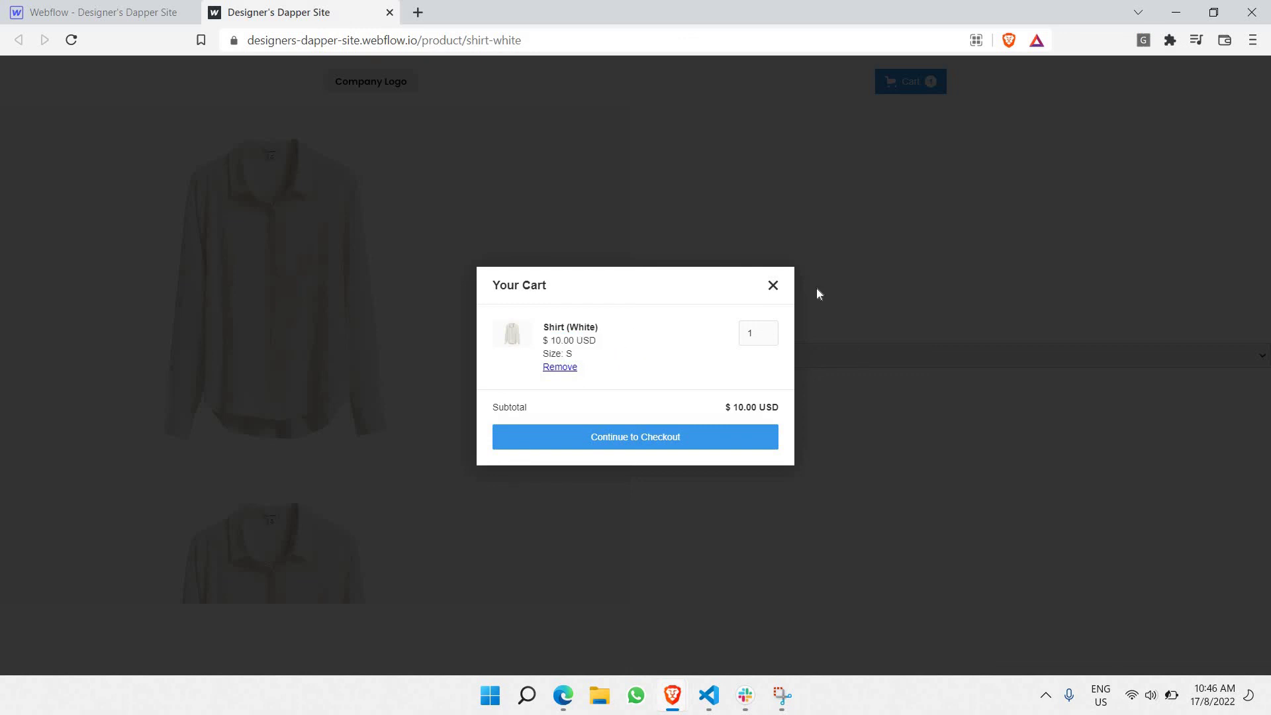
pyautogui.click(774, 286)
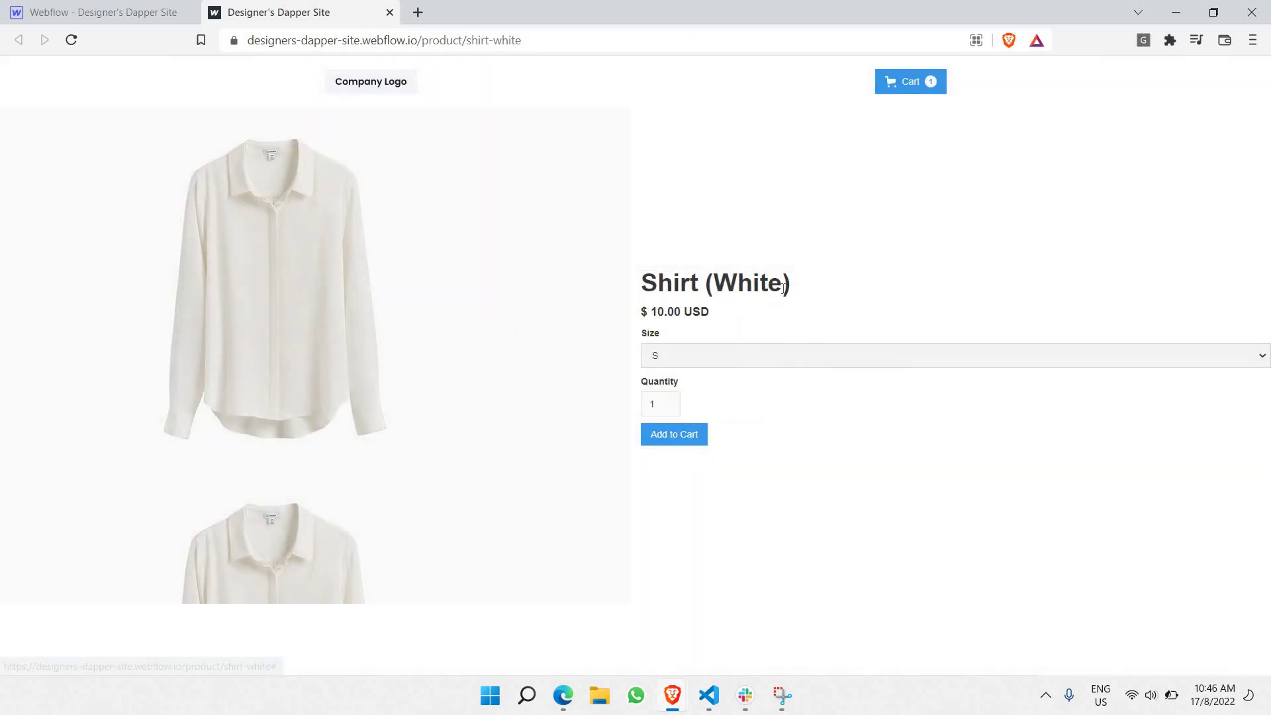